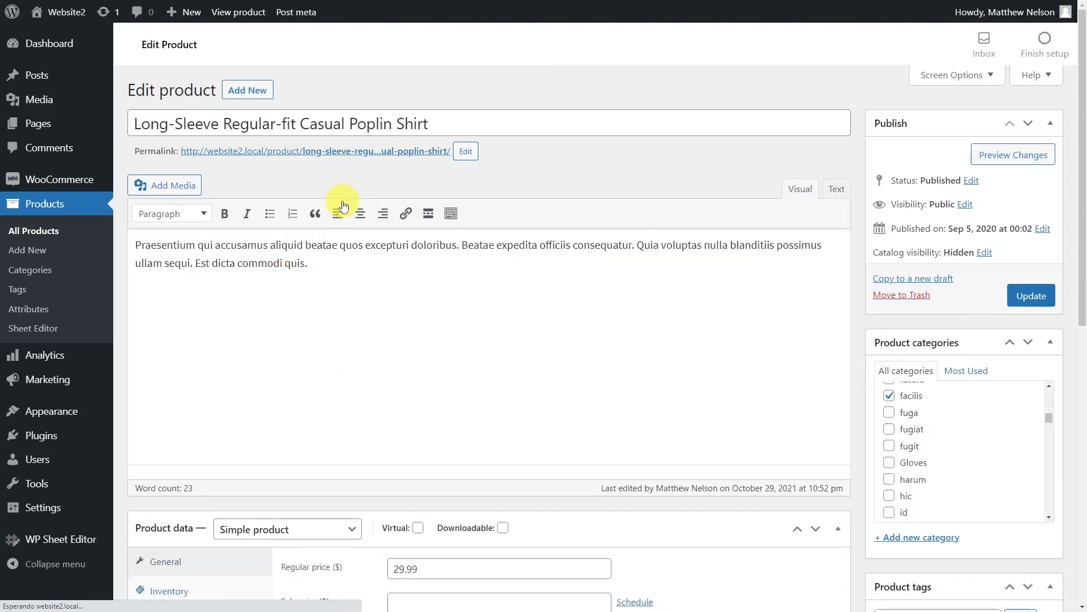
- Add Turkey, Portugal and Singapore to the selected countries in the poplin shirt's country restrictions
{"action": "scroll", "coordinate": [363, 261], "scroll_direction": "down", "scroll_amount": 5}
{"action": "left_click", "coordinate": [405, 334]}
{"action": "type", "text": "tur"}
{"action": "left_click", "coordinate": [424, 358]}
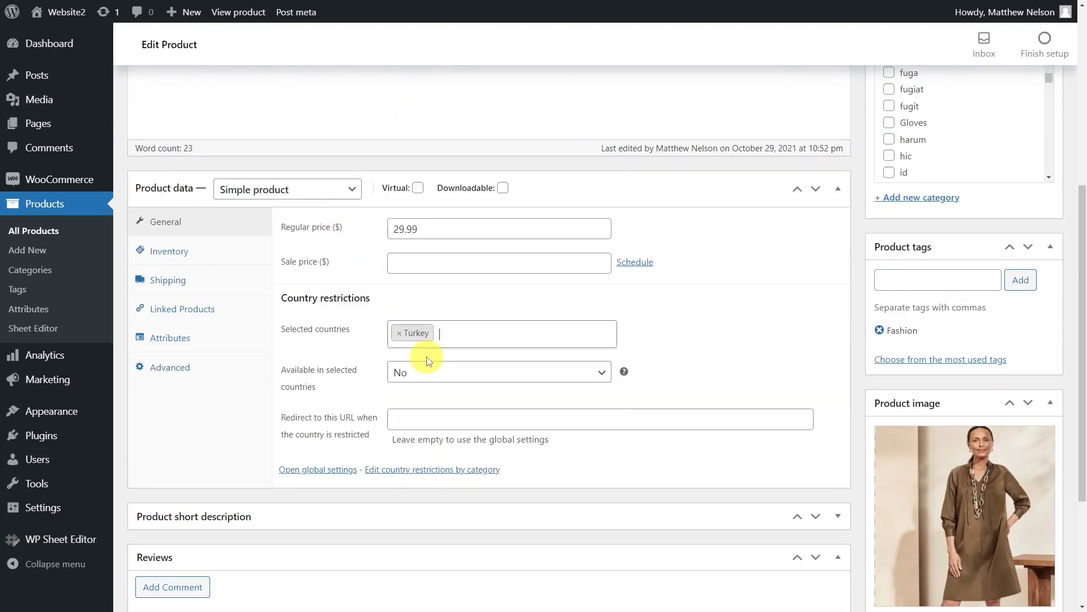
{"action": "type", "text": "por"}
{"action": "left_click", "coordinate": [425, 358]}
{"action": "type", "text": "sing"}
{"action": "left_click", "coordinate": [429, 361]}
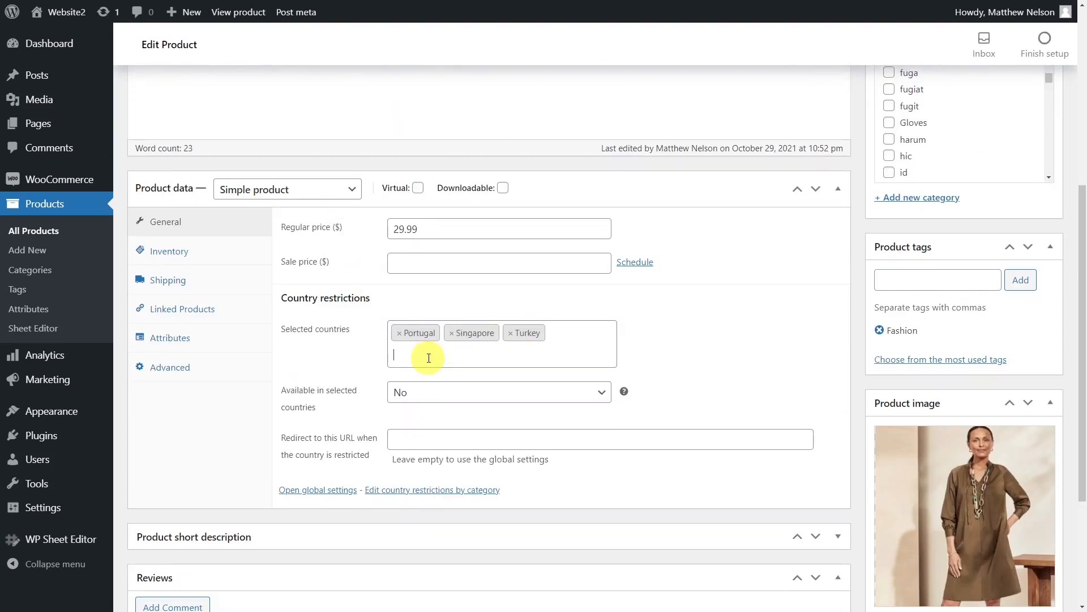
- Add Antarctica, Anguilla and Guam to the product's selected restriction countries
{"action": "type", "text": "ar"}
{"action": "left_click", "coordinate": [432, 379]}
{"action": "type", "text": "an"}
{"action": "left_click", "coordinate": [435, 385]}
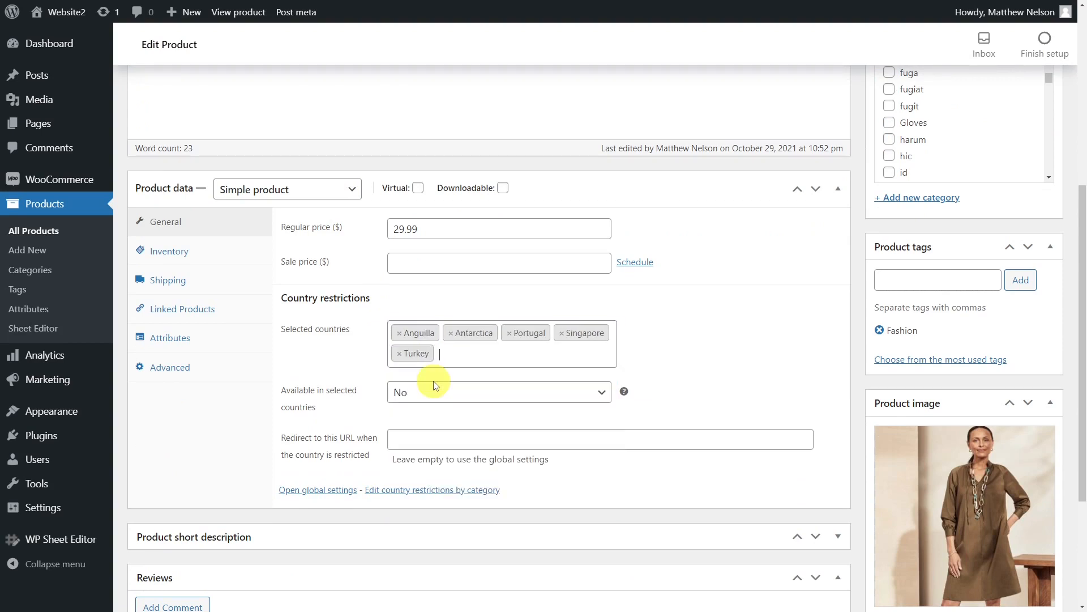
{"action": "type", "text": "gua"}
{"action": "left_click", "coordinate": [429, 432]}
- Paste the copied address as the restricted-country redirect URL and update the product
{"action": "left_click", "coordinate": [447, 440]}
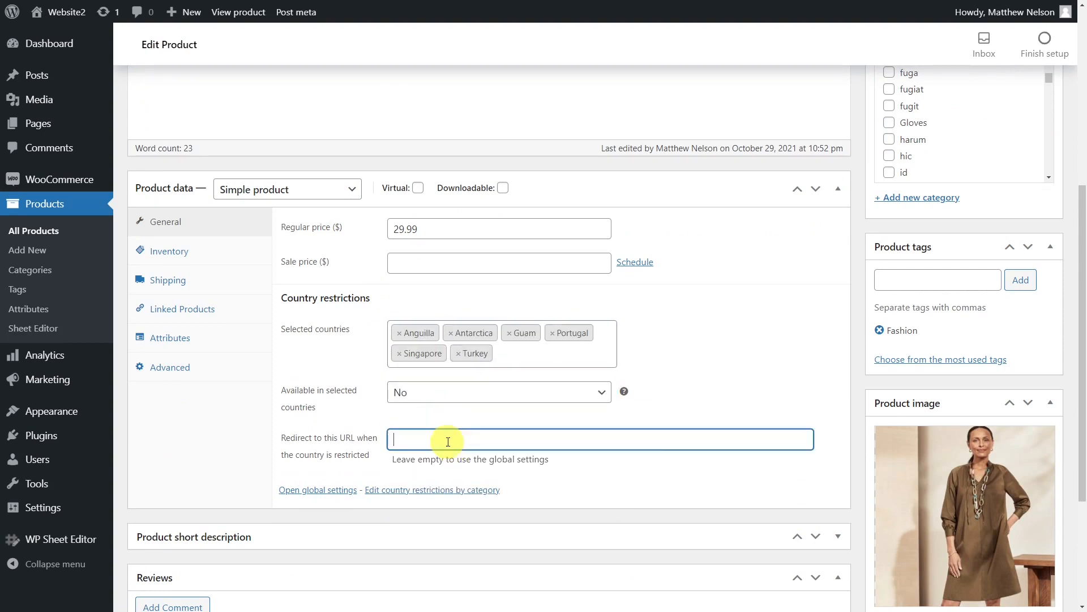
{"action": "key", "text": "ctrl+v"}
{"action": "scroll", "coordinate": [755, 425], "scroll_direction": "up", "scroll_amount": 4}
{"action": "left_click", "coordinate": [1042, 185]}
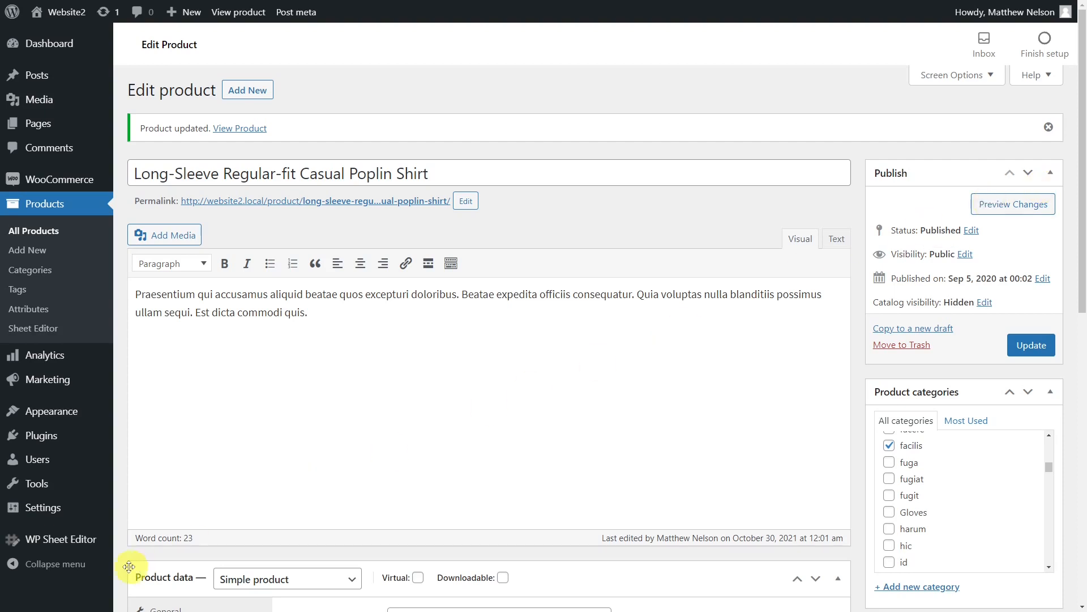
- Open the WP Sheet Editor products spreadsheet and add American Samoa, Belarus and Brazil to the first product's Countries and continents cell
{"action": "mouse_move", "coordinate": [82, 544]}
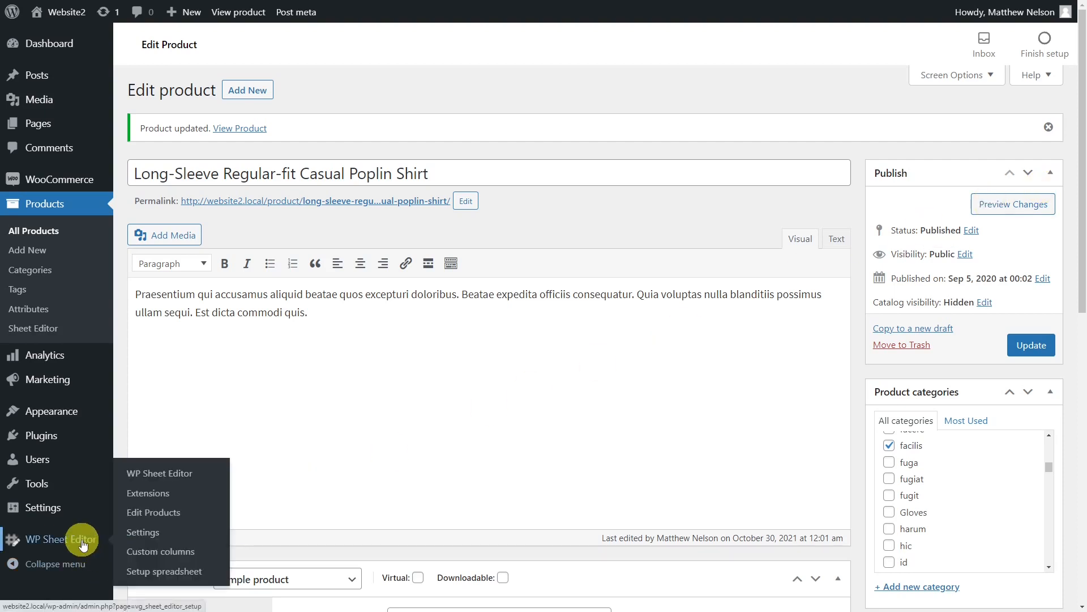
{"action": "left_click", "coordinate": [168, 515]}
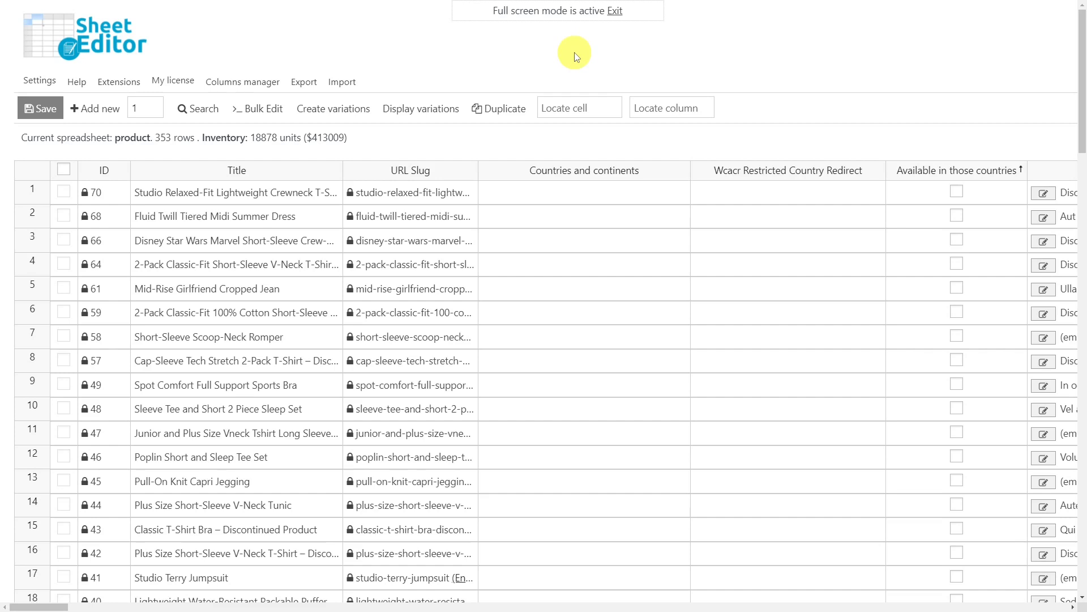
{"action": "left_click", "coordinate": [680, 195]}
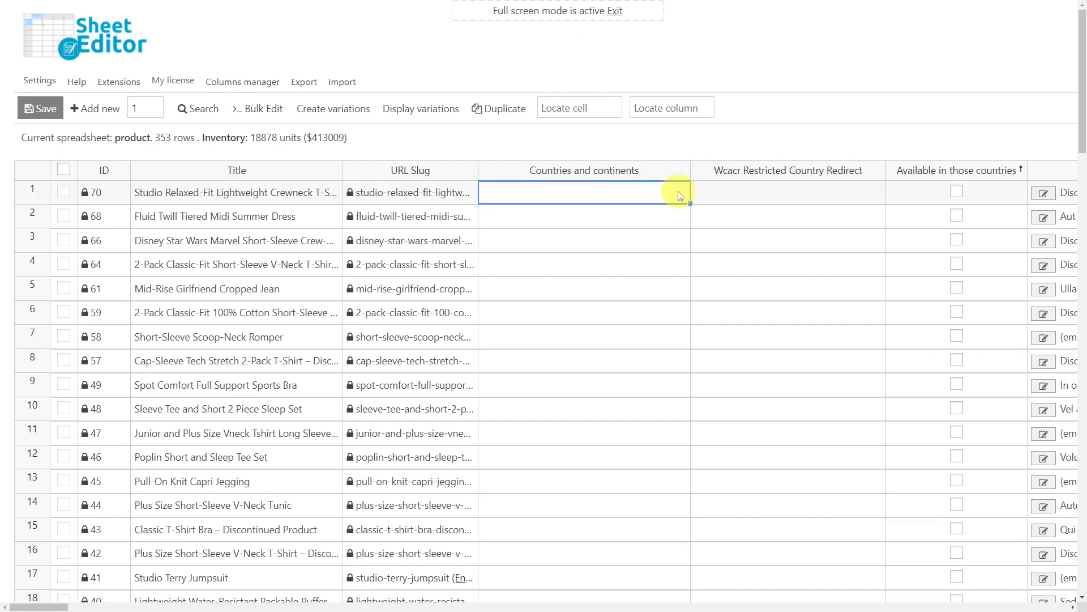
{"action": "left_click", "coordinate": [680, 196]}
{"action": "left_click", "coordinate": [529, 272]}
{"action": "left_click", "coordinate": [643, 191]}
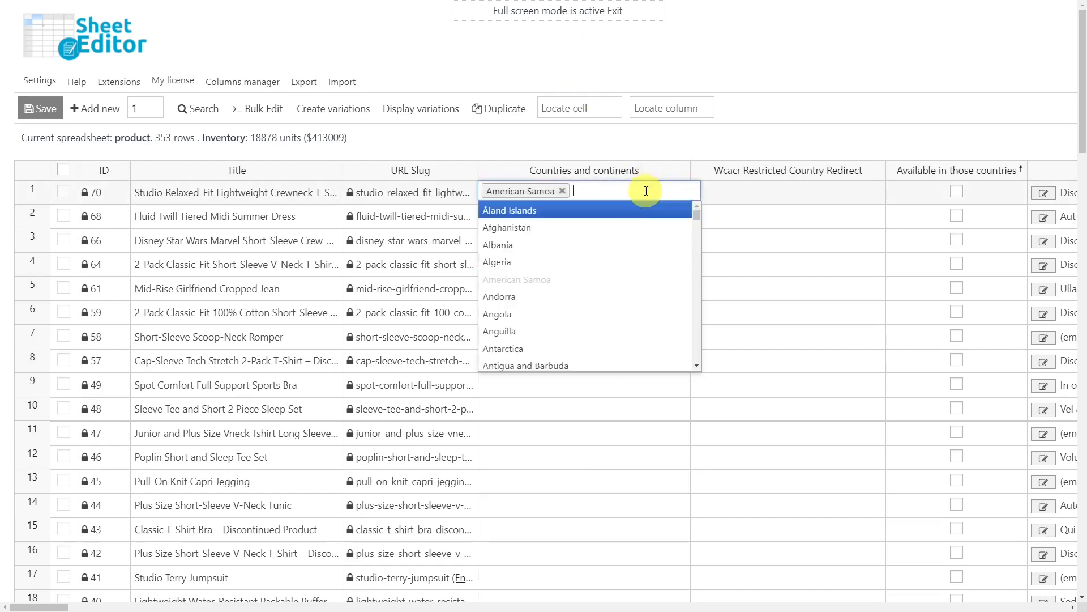
{"action": "scroll", "coordinate": [546, 347], "scroll_direction": "down", "scroll_amount": 3}
{"action": "left_click", "coordinate": [546, 343]}
{"action": "left_click", "coordinate": [636, 189]}
{"action": "scroll", "coordinate": [589, 303], "scroll_direction": "down", "scroll_amount": 6}
{"action": "left_click", "coordinate": [590, 304]}
- Add China, Cameroon and the country with code CI to the first product's Countries and continents cell
{"action": "left_click", "coordinate": [687, 189]}
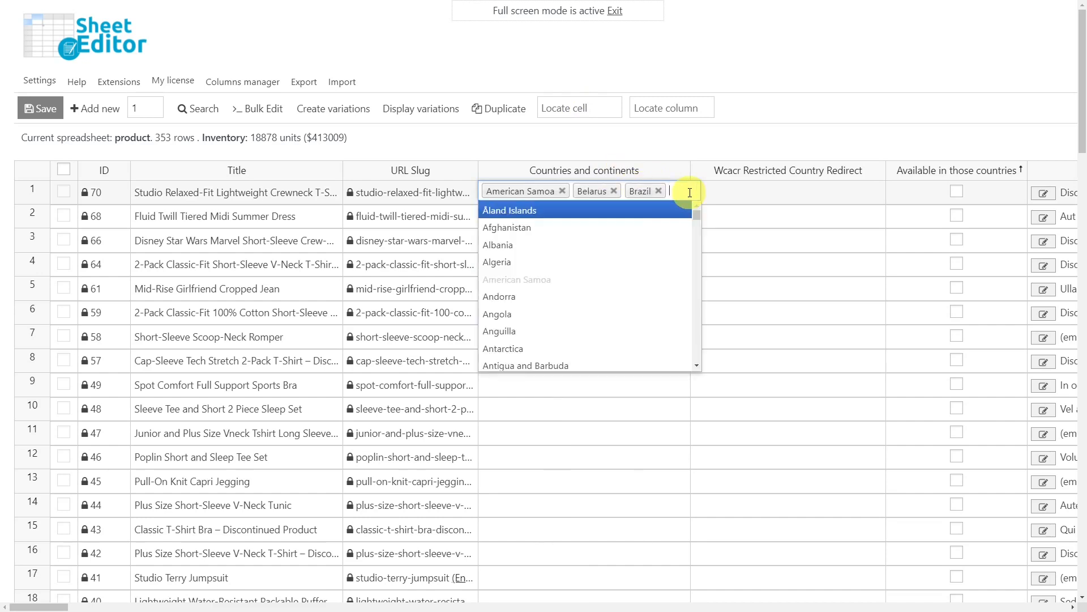
{"action": "scroll", "coordinate": [599, 339], "scroll_direction": "down", "scroll_amount": 6}
{"action": "scroll", "coordinate": [600, 340], "scroll_direction": "down", "scroll_amount": 4}
{"action": "left_click", "coordinate": [600, 340]}
{"action": "left_click", "coordinate": [661, 206]}
{"action": "scroll", "coordinate": [549, 354], "scroll_direction": "down", "scroll_amount": 6}
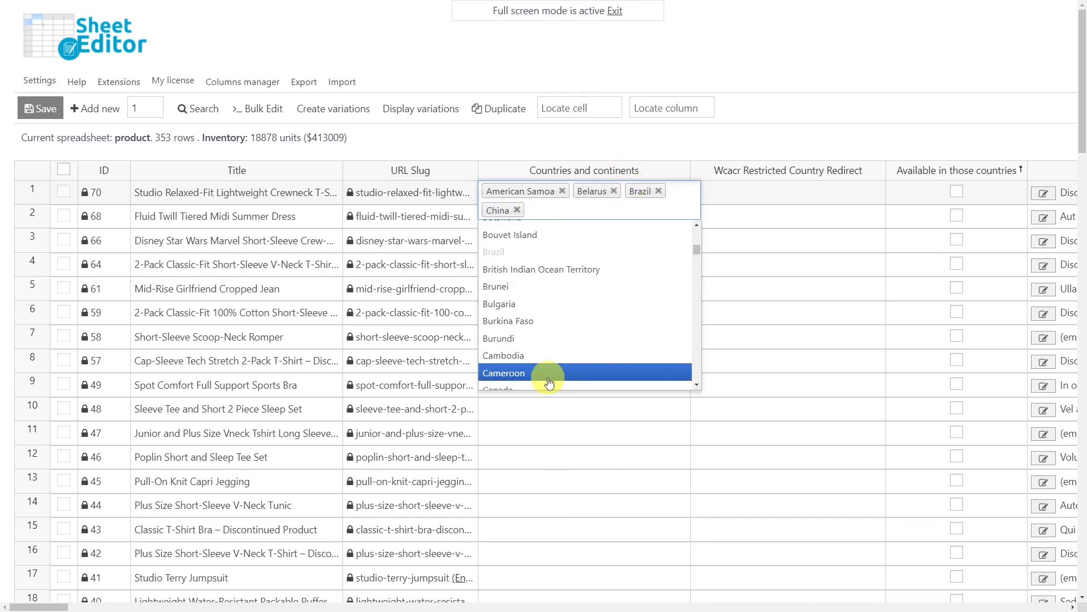
{"action": "left_click", "coordinate": [549, 374]}
{"action": "left_click", "coordinate": [615, 211]}
{"action": "scroll", "coordinate": [607, 294], "scroll_direction": "down", "scroll_amount": 4}
{"action": "left_click", "coordinate": [606, 294]}
{"action": "left_click", "coordinate": [613, 242]}
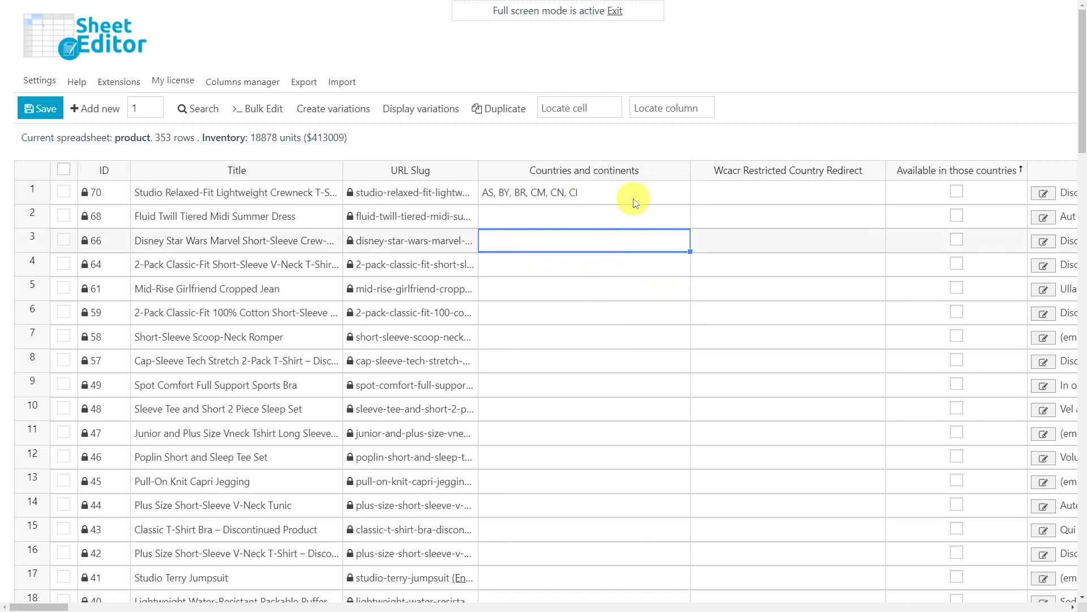
- Fill the first product's country list down the Countries and continents column to the rows below
{"action": "left_click", "coordinate": [635, 203]}
{"action": "left_click_drag", "start_coordinate": [690, 202], "coordinate": [697, 600]}
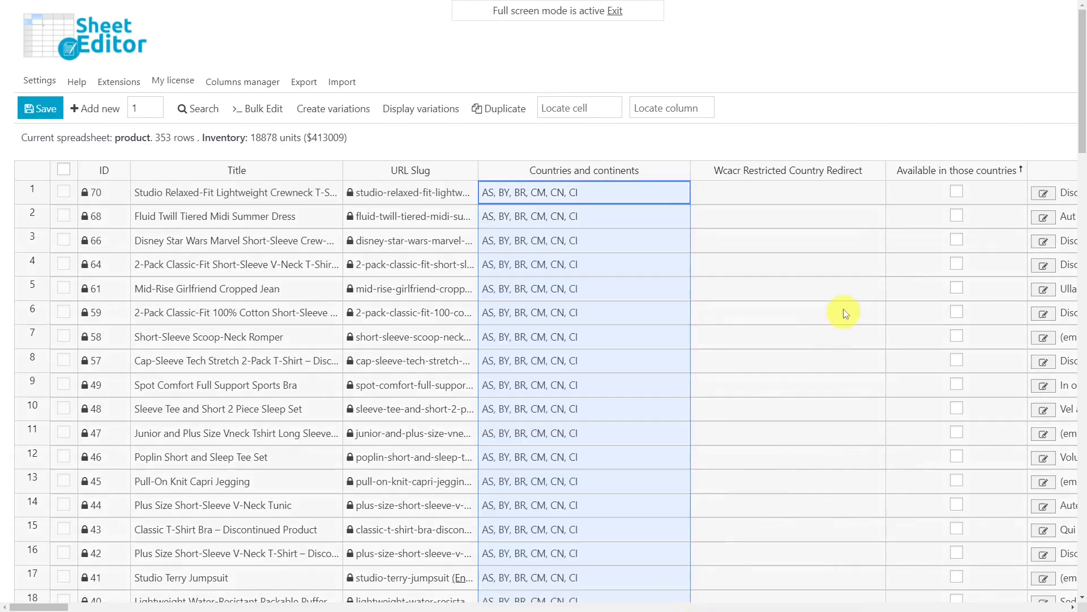
- Paste the wpsheeteditor.com redirect URL into the first Wcacr Restricted Country Redirect cell, fill it down the column, and save the spreadsheet
{"action": "left_click", "coordinate": [816, 196]}
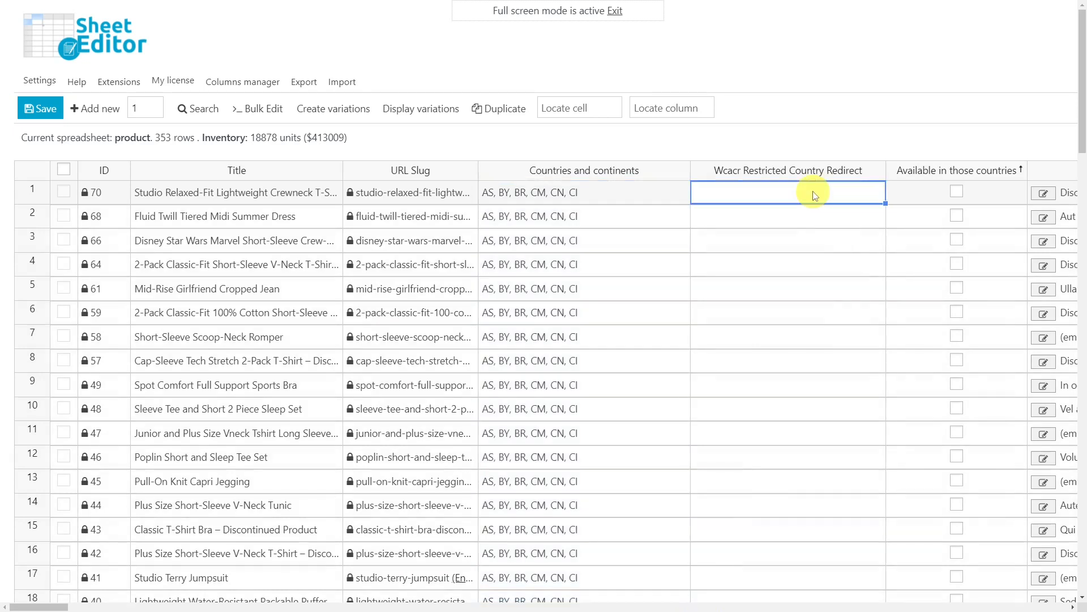
{"action": "key", "text": "ctrl+v"}
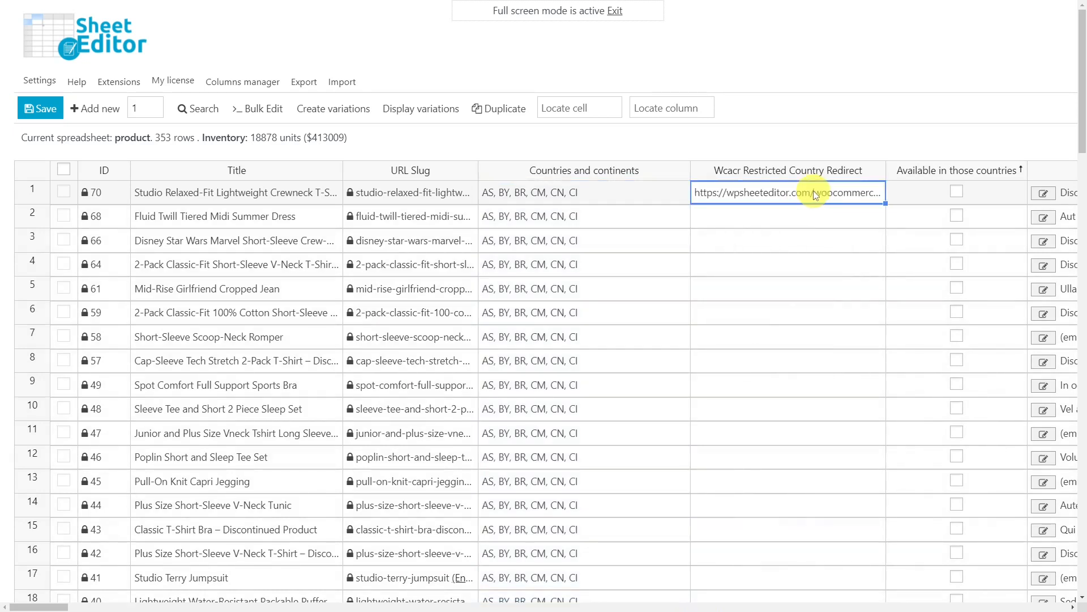
{"action": "left_click_drag", "start_coordinate": [885, 204], "coordinate": [887, 600]}
{"action": "left_click", "coordinate": [879, 597]}
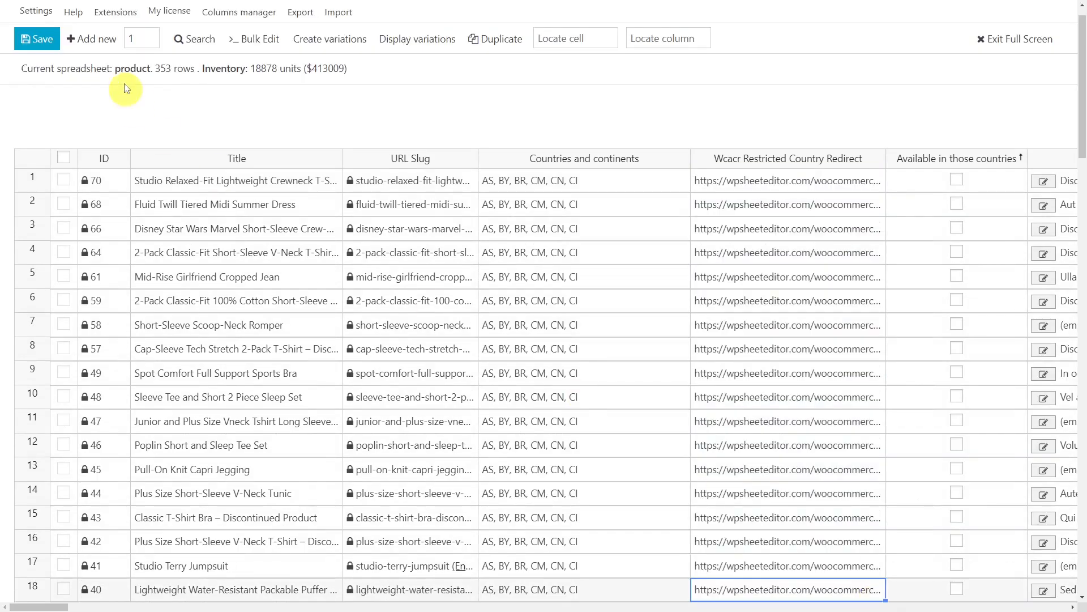
{"action": "left_click", "coordinate": [41, 44]}
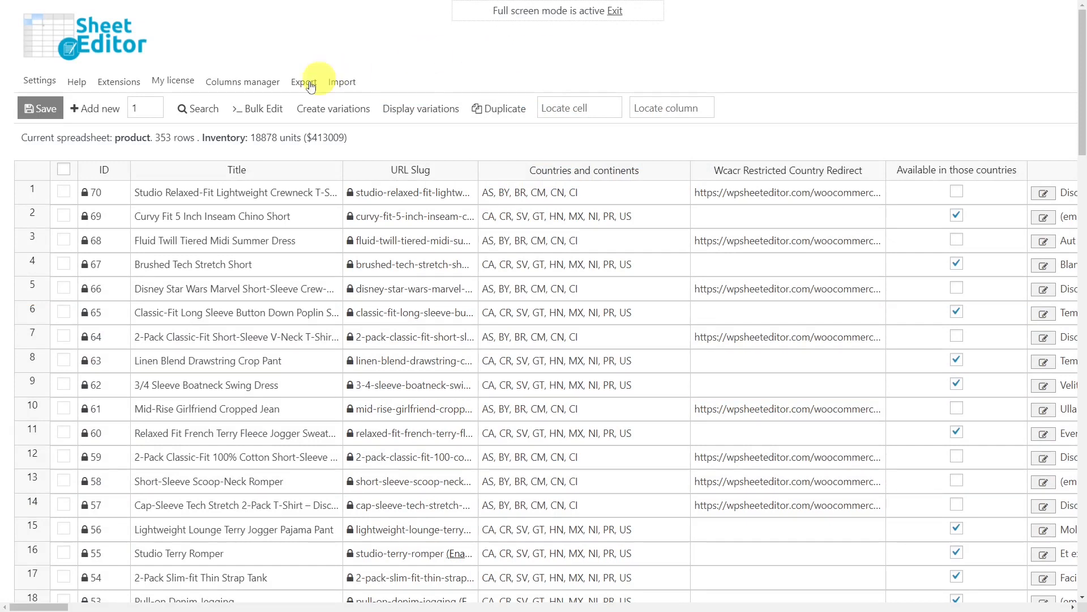
- Filter the products spreadsheet by the keyword "shirt"
{"action": "left_click", "coordinate": [189, 111]}
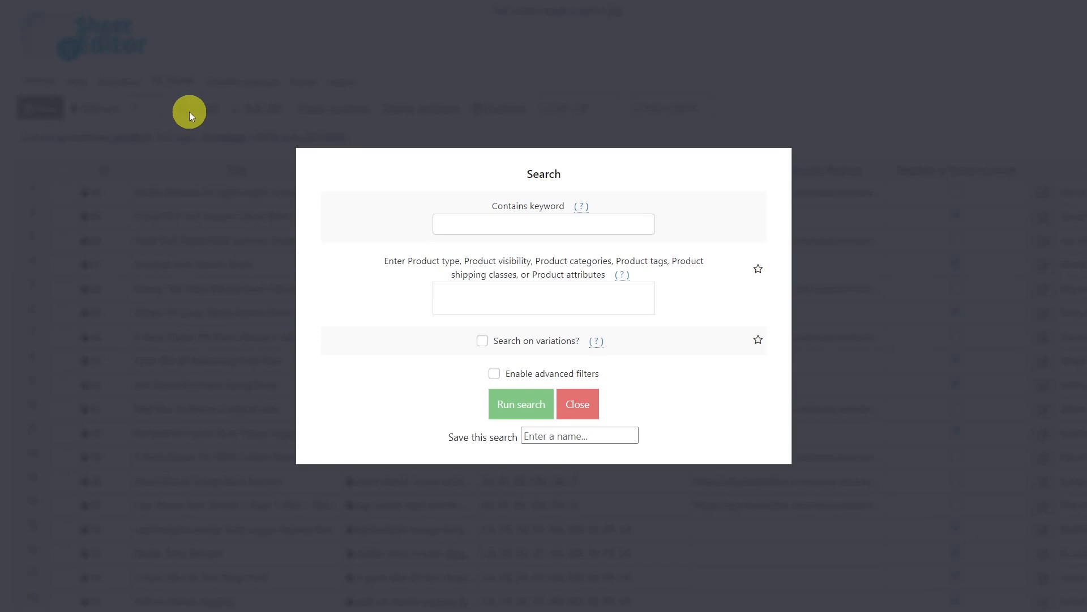
{"action": "left_click", "coordinate": [478, 222]}
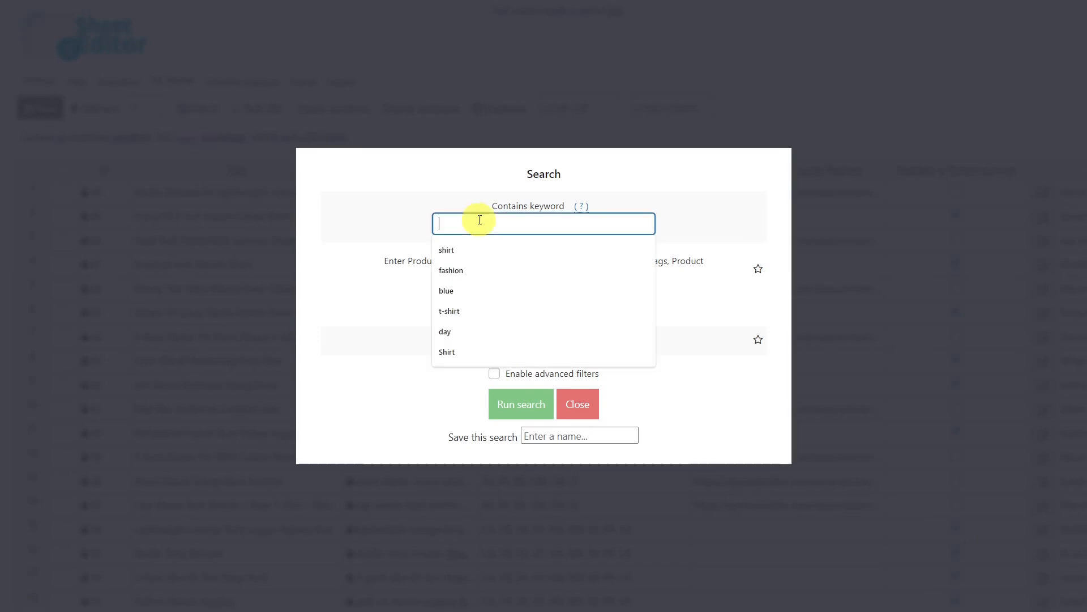
{"action": "left_click", "coordinate": [460, 251]}
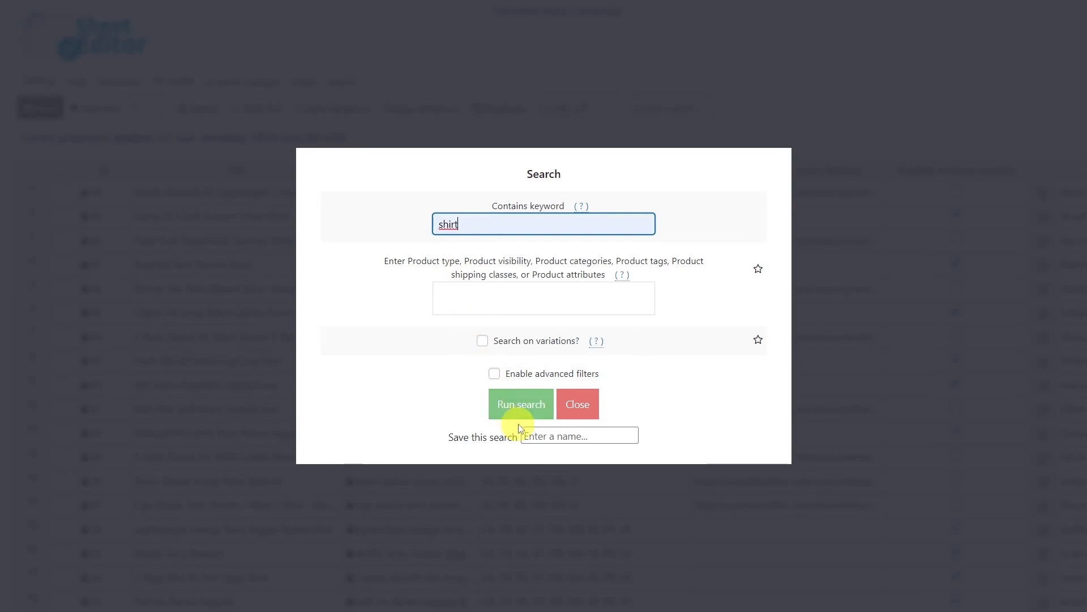
{"action": "left_click", "coordinate": [527, 405]}
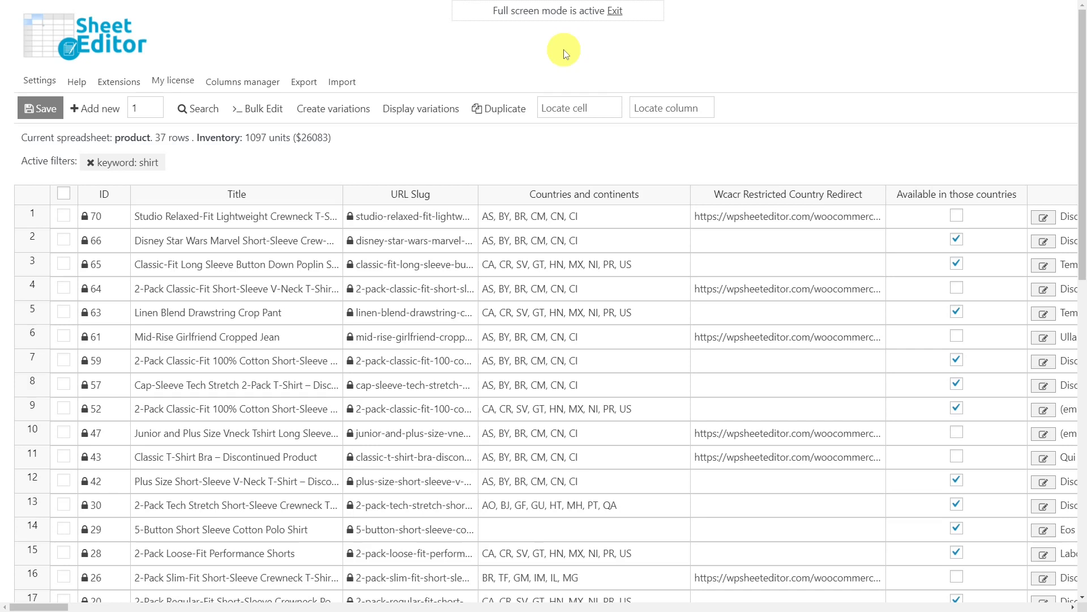
- Bulk edit all rows from the current search to clear the value of the "Available in those countries" field
{"action": "left_click", "coordinate": [277, 107]}
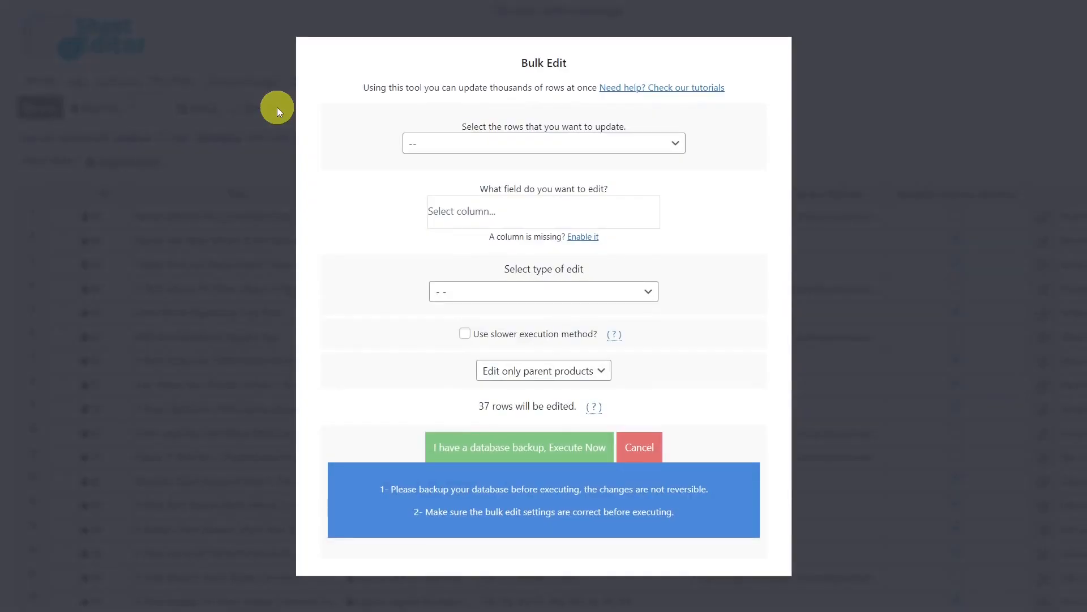
{"action": "left_click", "coordinate": [504, 146]}
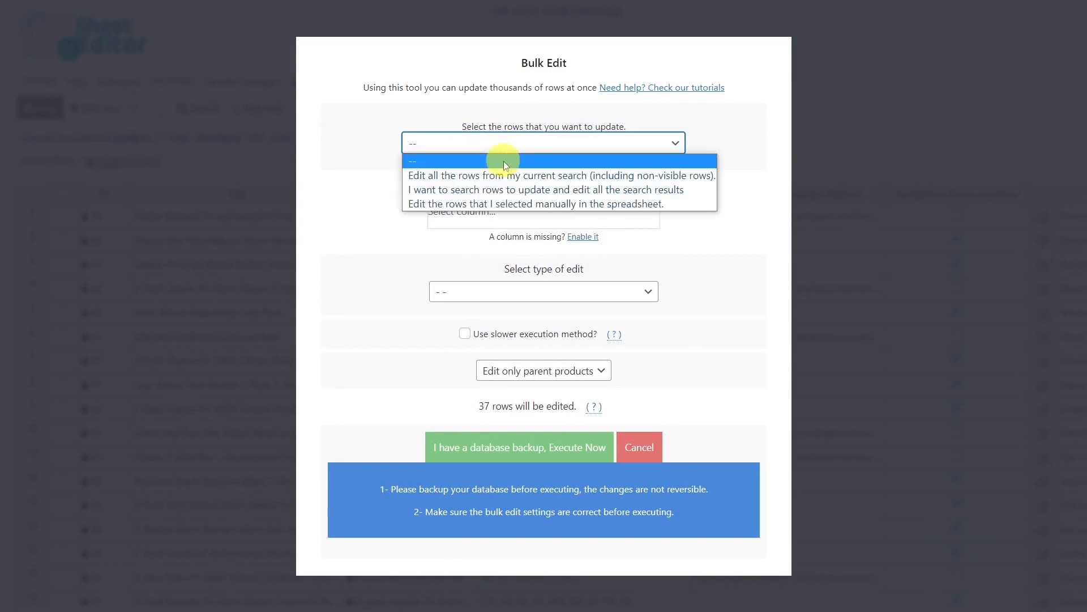
{"action": "left_click", "coordinate": [510, 177]}
{"action": "left_click", "coordinate": [513, 211]}
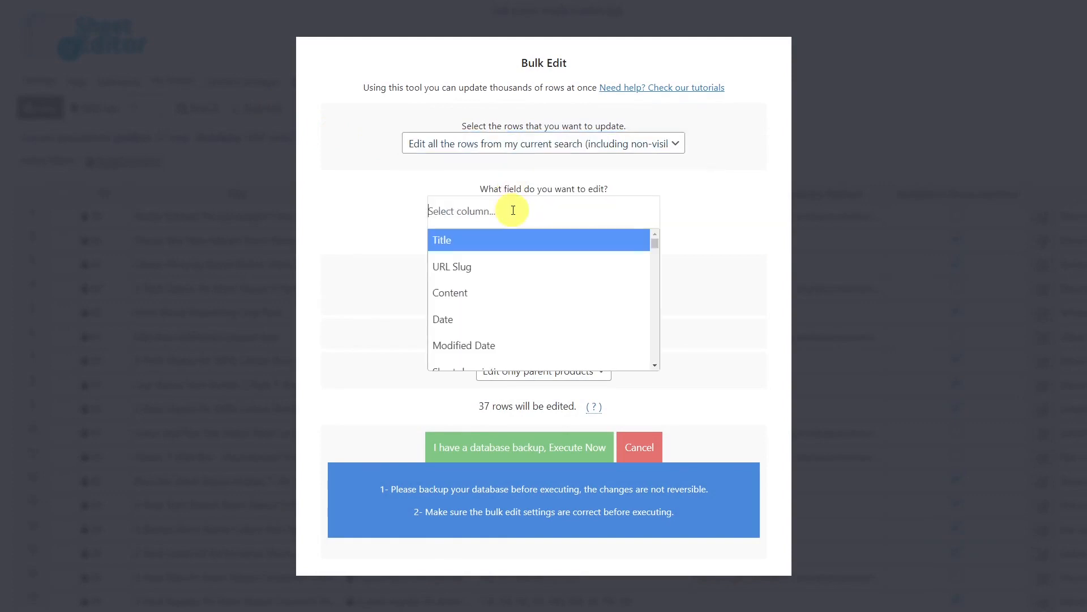
{"action": "type", "text": "avai"}
{"action": "left_click", "coordinate": [514, 240]}
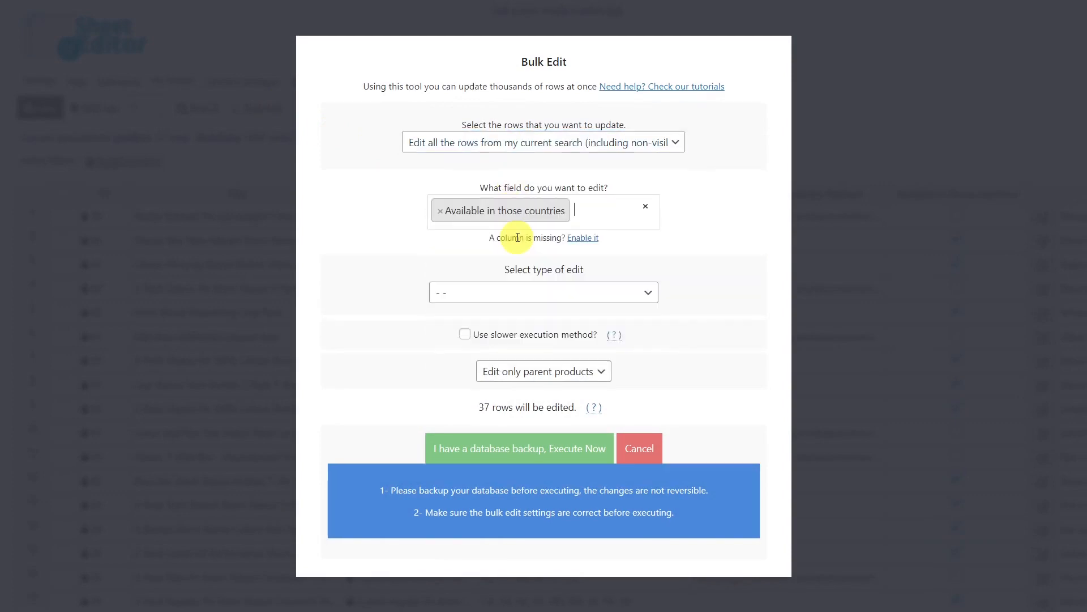
{"action": "left_click", "coordinate": [528, 291]}
{"action": "left_click", "coordinate": [518, 354]}
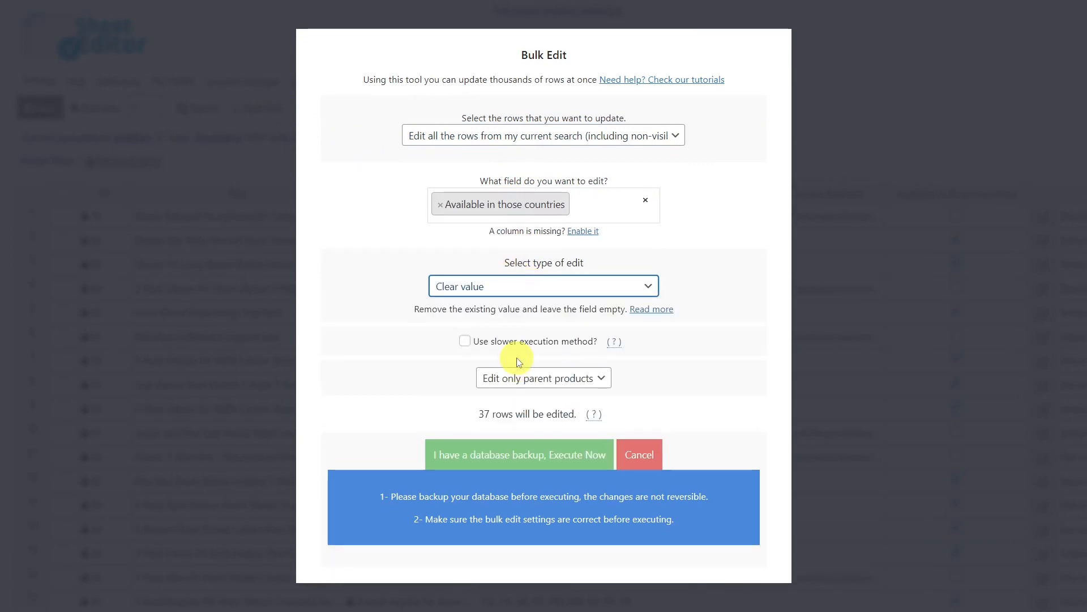
{"action": "left_click", "coordinate": [524, 457]}
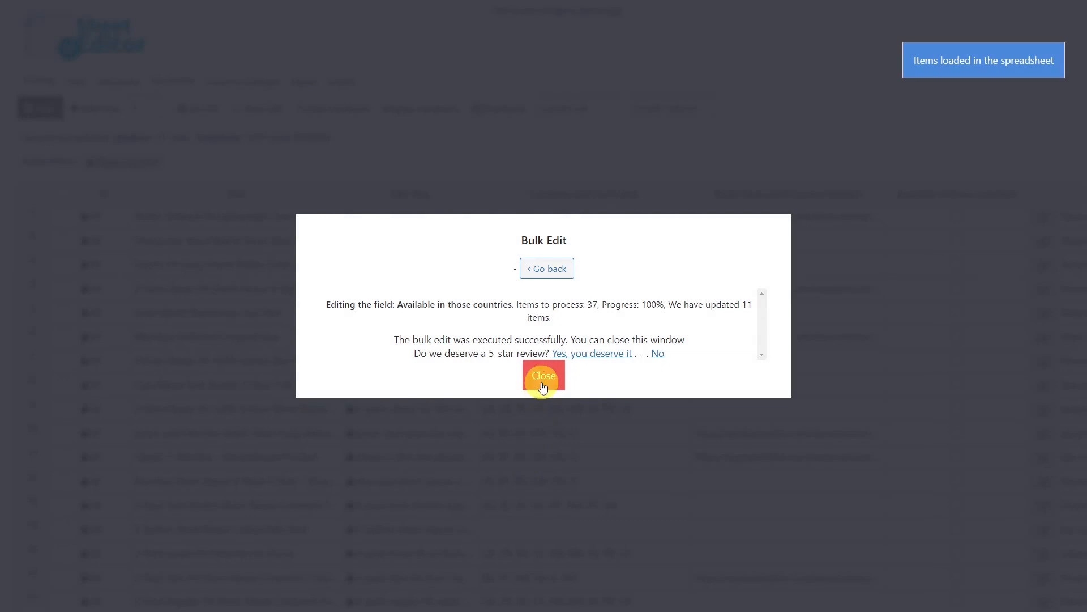
{"action": "left_click", "coordinate": [543, 376]}
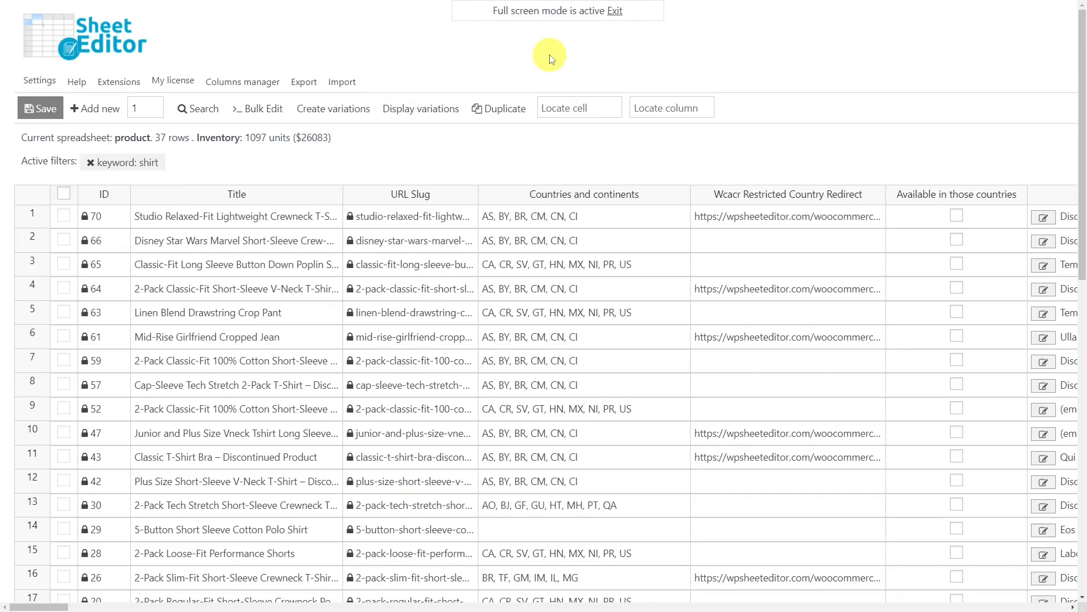
- Bulk edit all rows from the current search, setting the "Countries and continents" field to US
{"action": "left_click", "coordinate": [273, 107]}
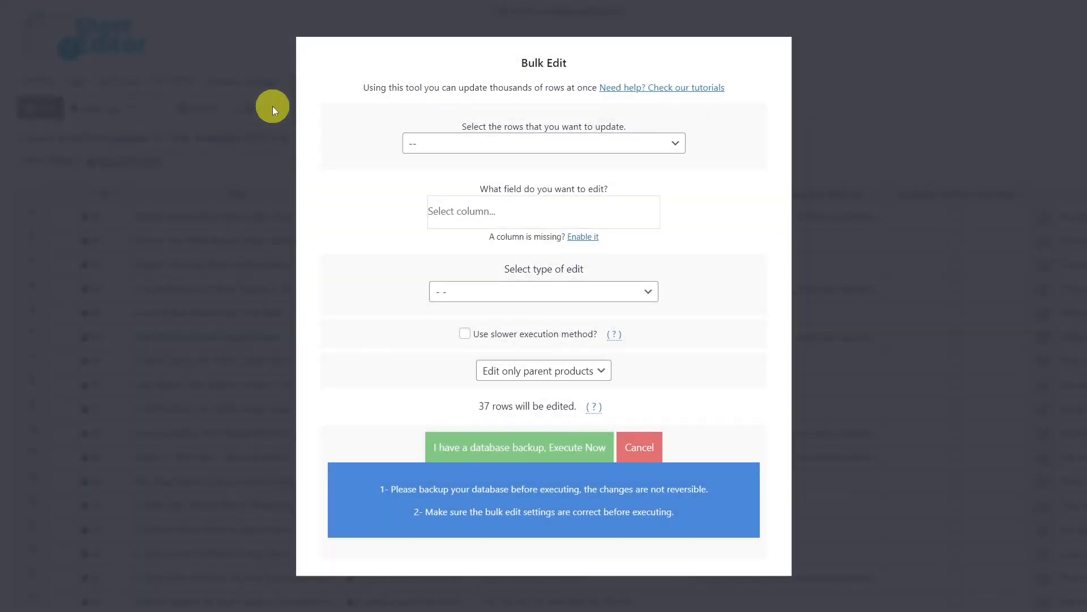
{"action": "left_click", "coordinate": [539, 144]}
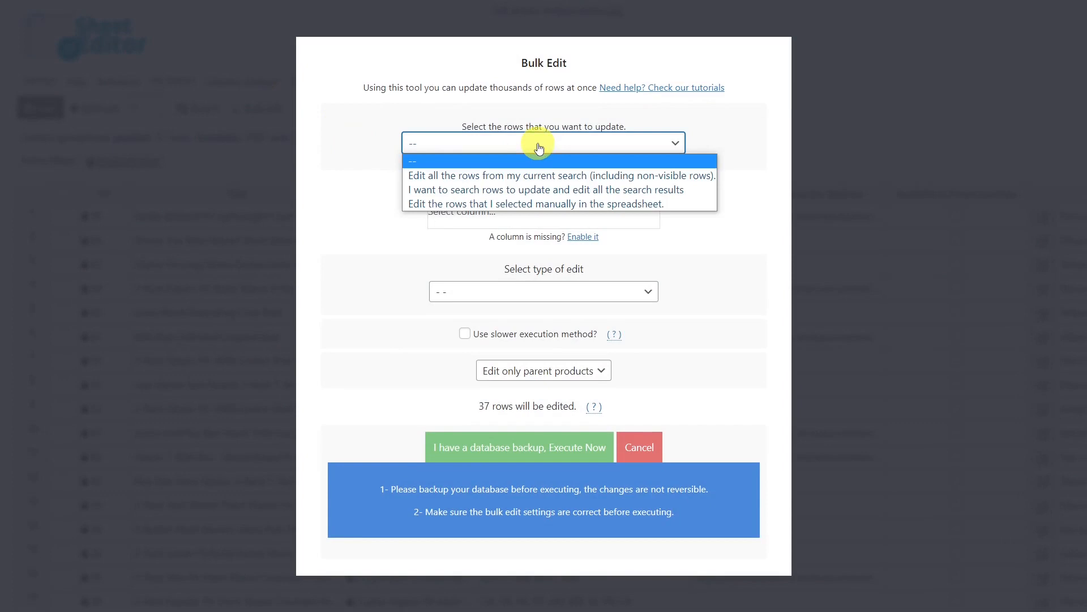
{"action": "left_click", "coordinate": [552, 175]}
{"action": "left_click", "coordinate": [517, 210]}
{"action": "type", "text": "coun"}
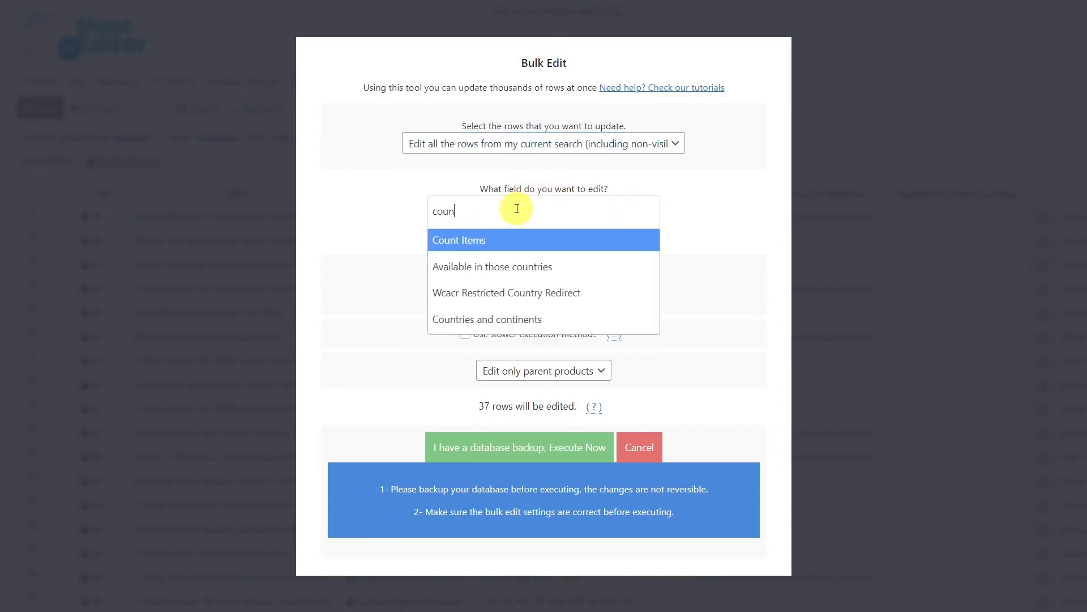
{"action": "left_click", "coordinate": [510, 319]}
{"action": "left_click", "coordinate": [504, 291]}
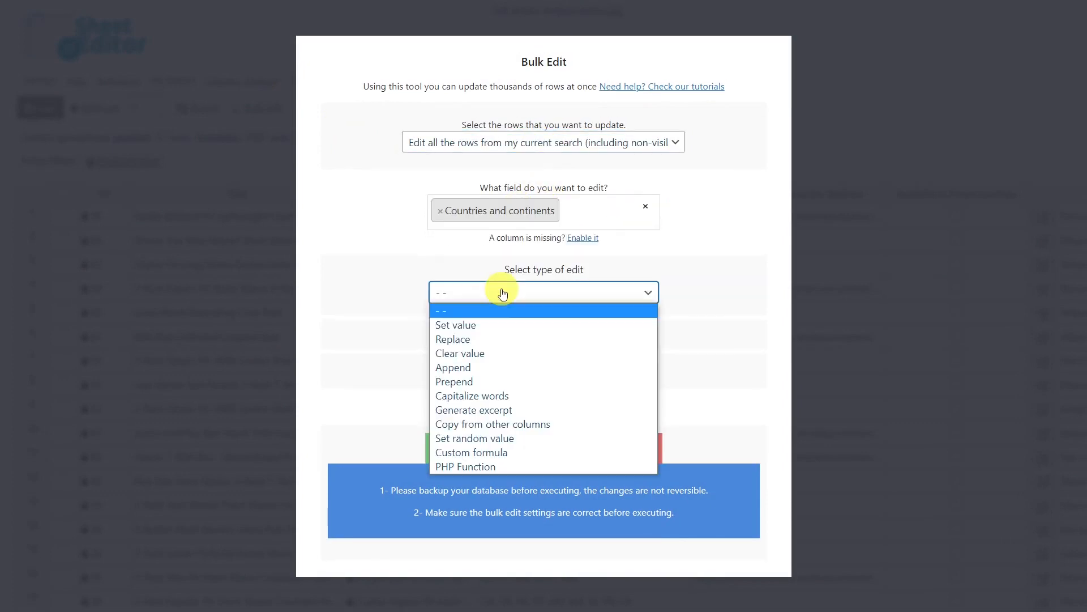
{"action": "left_click", "coordinate": [513, 327]}
{"action": "left_click", "coordinate": [517, 317]}
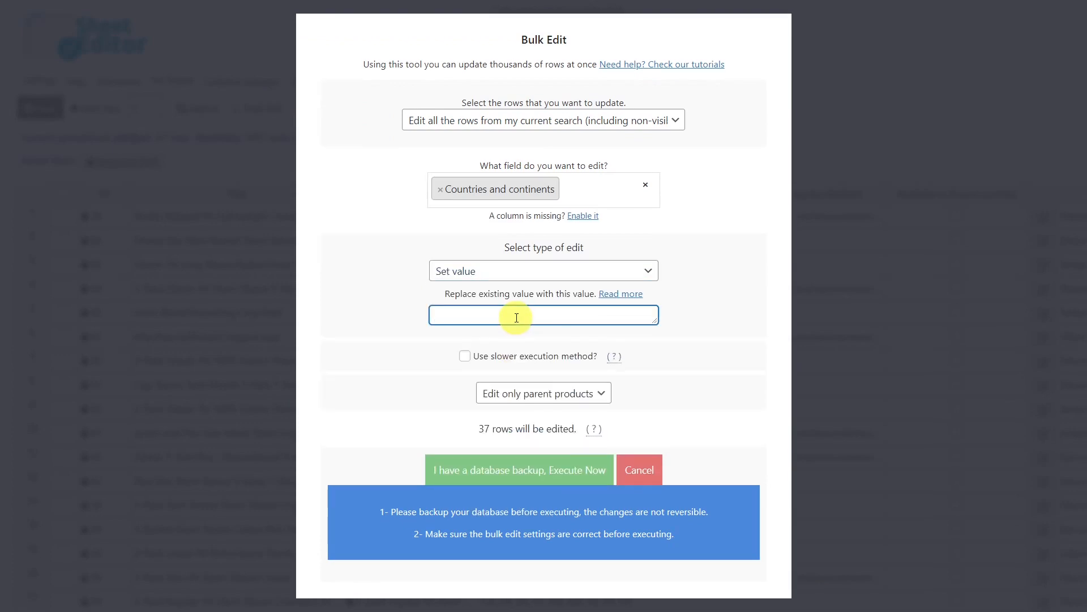
{"action": "type", "text": "US"}
{"action": "left_click", "coordinate": [545, 470]}
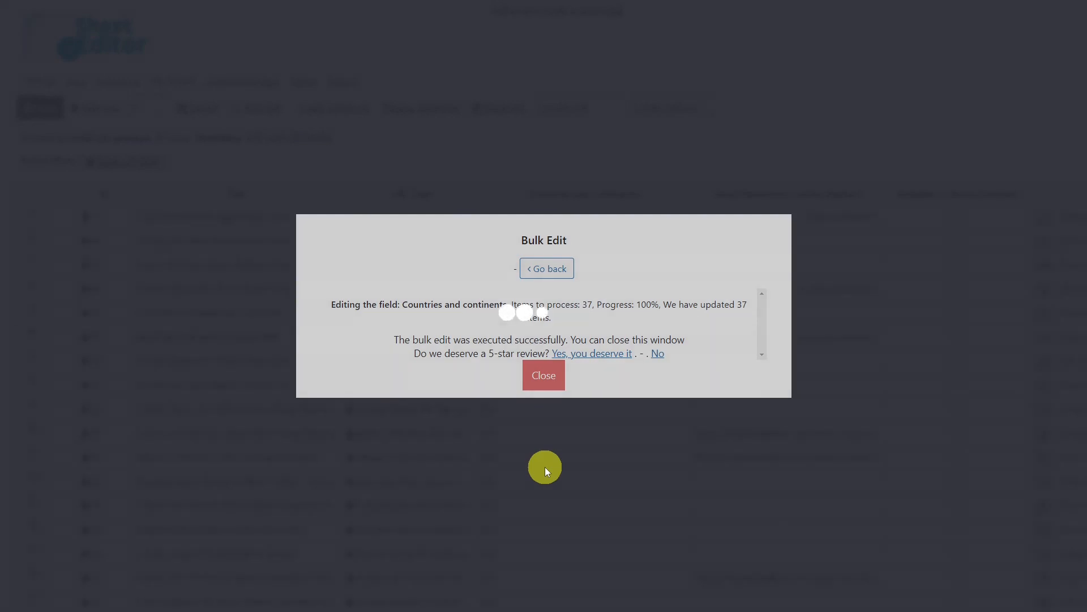
{"action": "left_click", "coordinate": [540, 376]}
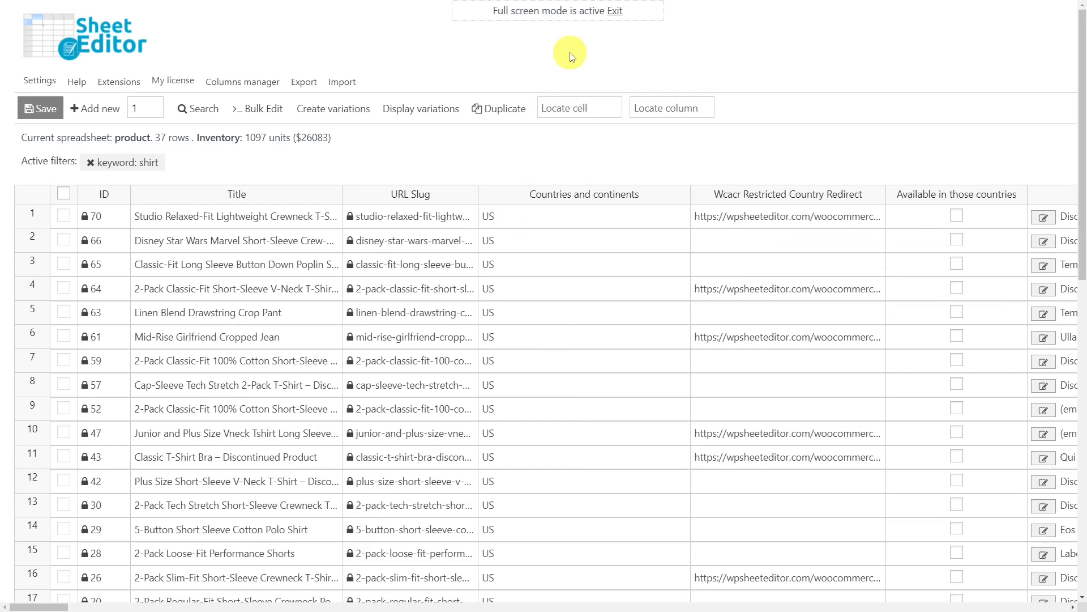
- Bulk edit all rows from the current search, setting the Wcacr Restricted Country Redirect field to the copied wpsheeteditor.com URL for parent products only
{"action": "left_click", "coordinate": [266, 108]}
{"action": "left_click", "coordinate": [487, 142]}
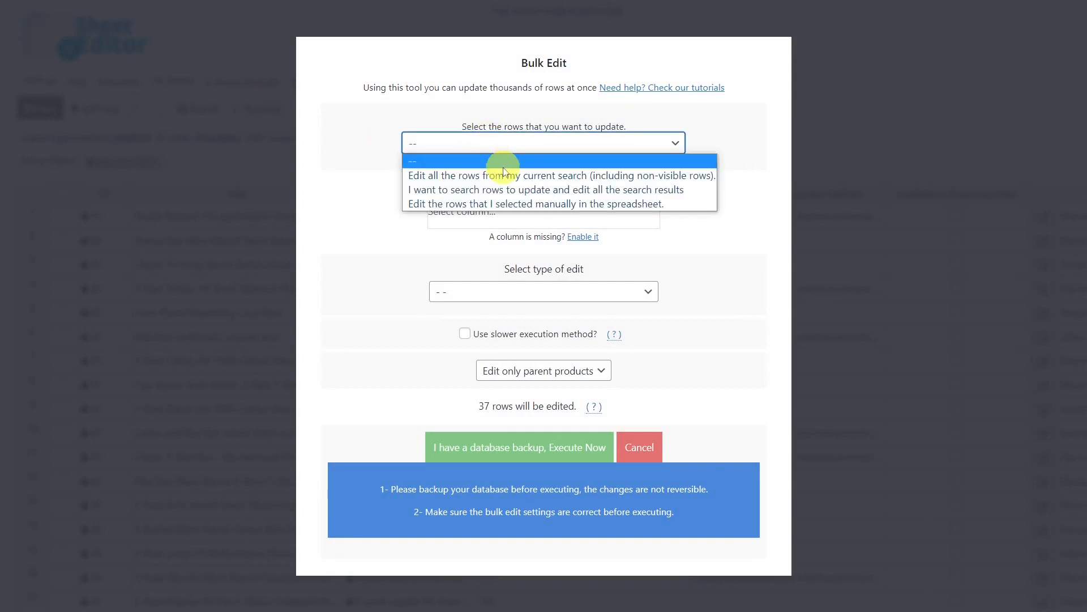
{"action": "left_click", "coordinate": [524, 177]}
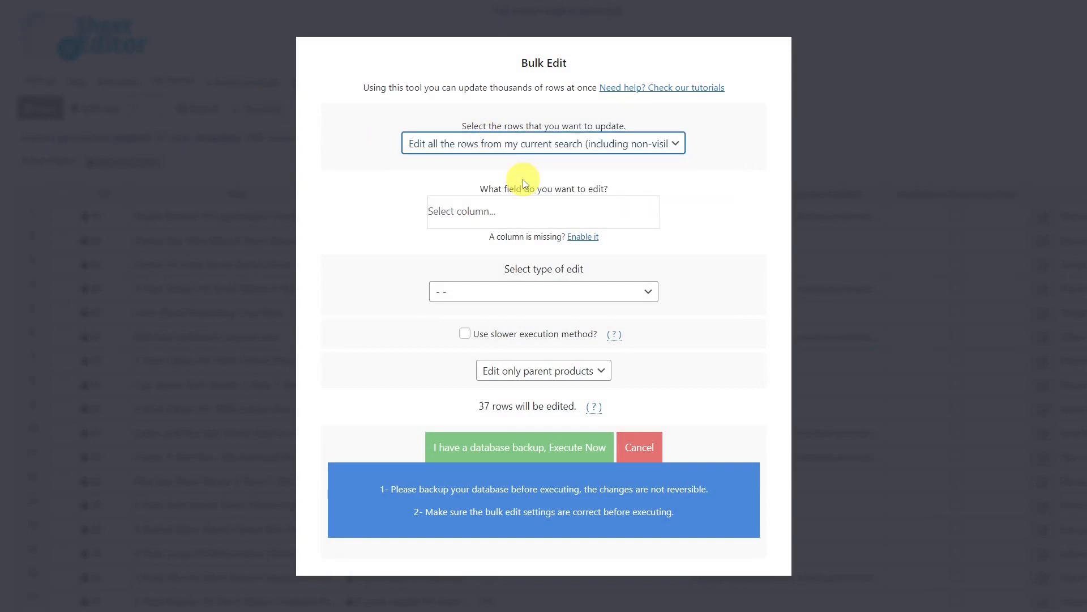
{"action": "left_click", "coordinate": [529, 204]}
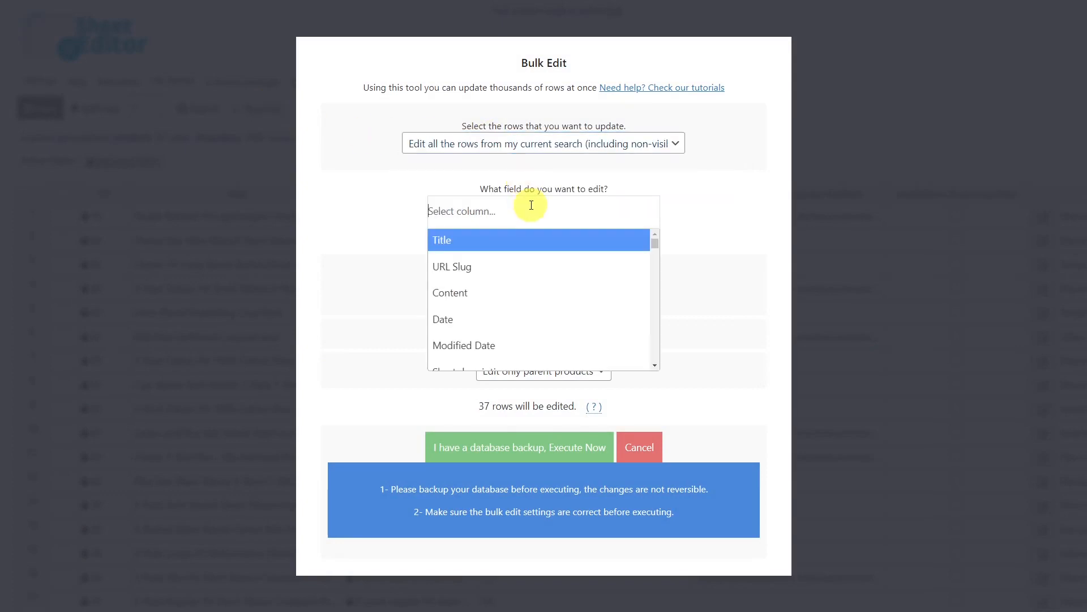
{"action": "type", "text": "res"}
{"action": "left_click", "coordinate": [558, 292]}
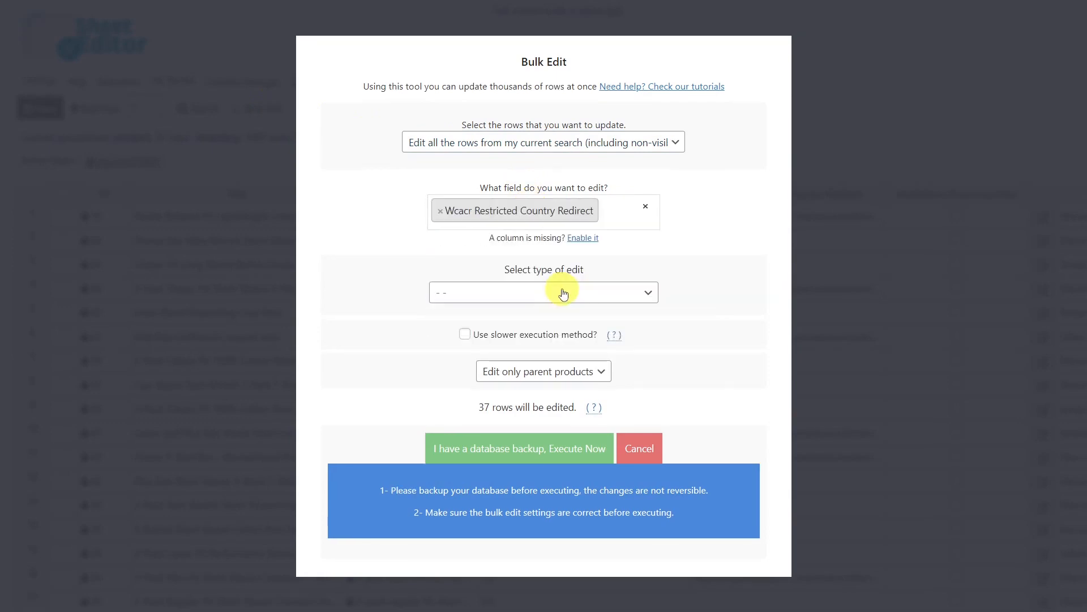
{"action": "left_click", "coordinate": [561, 291]}
{"action": "left_click", "coordinate": [535, 326]}
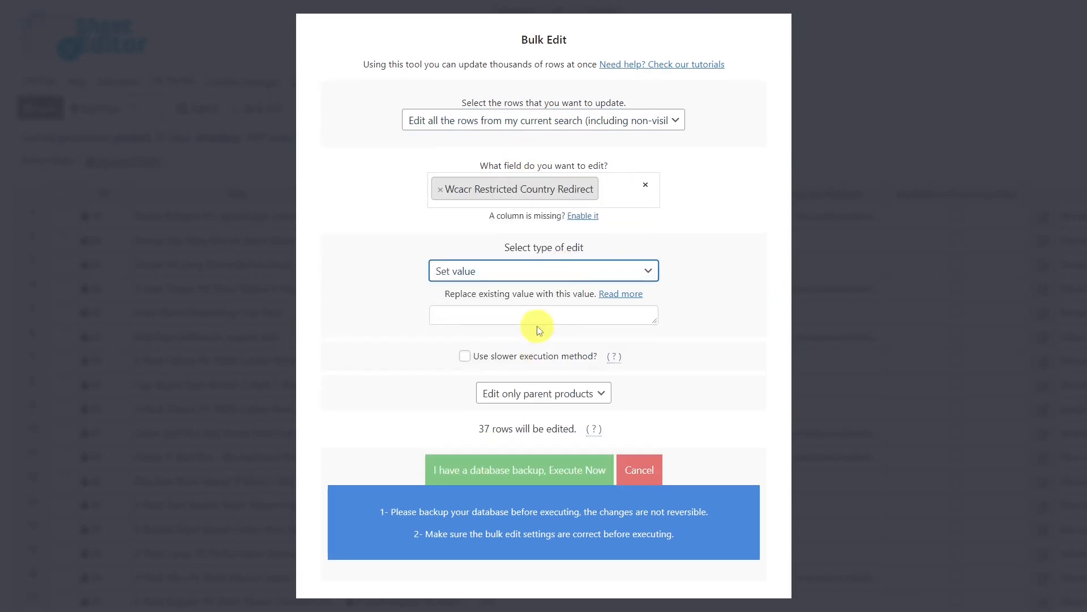
{"action": "left_click", "coordinate": [545, 313]}
{"action": "key", "text": "ctrl+v"}
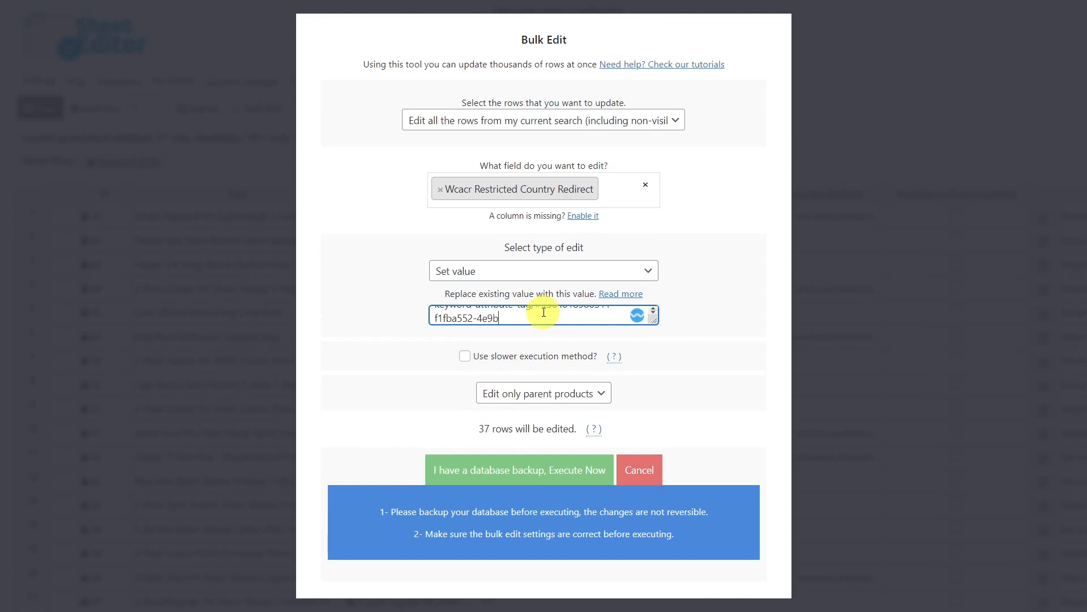
{"action": "left_click", "coordinate": [538, 472]}
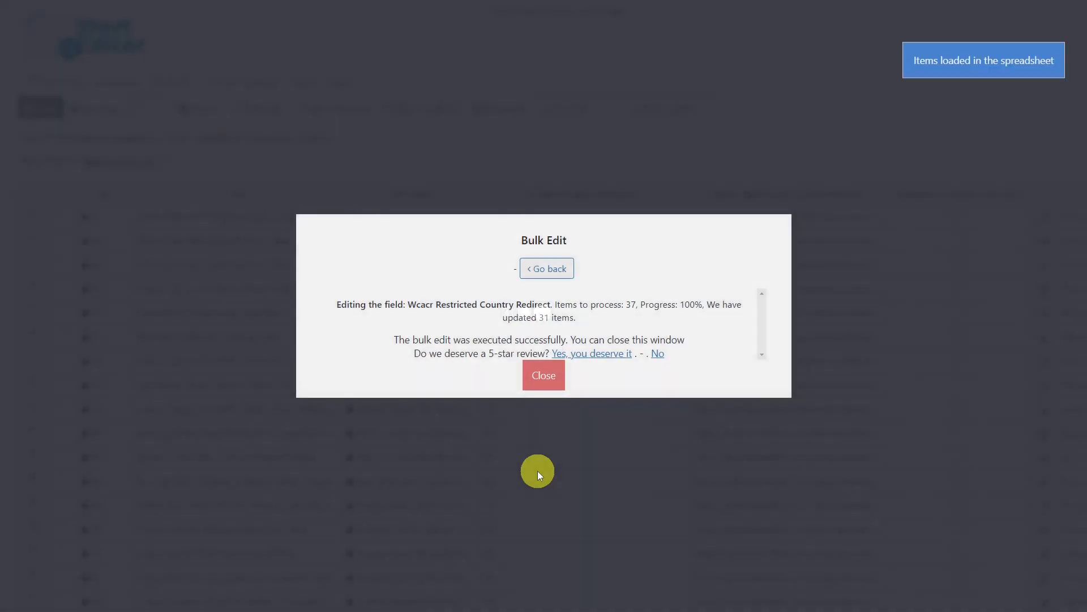
{"action": "left_click", "coordinate": [544, 377]}
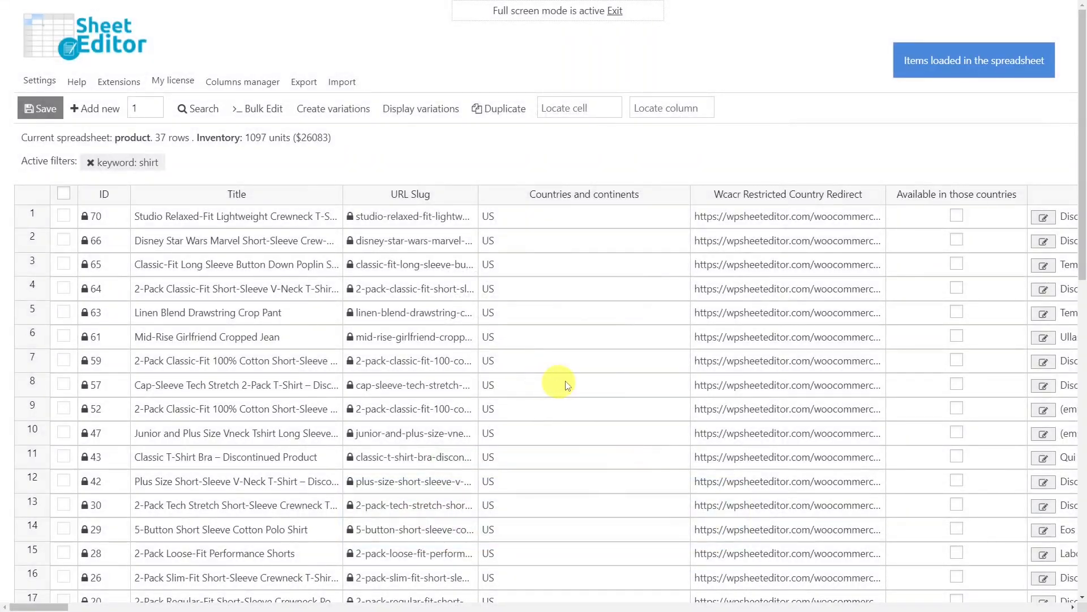